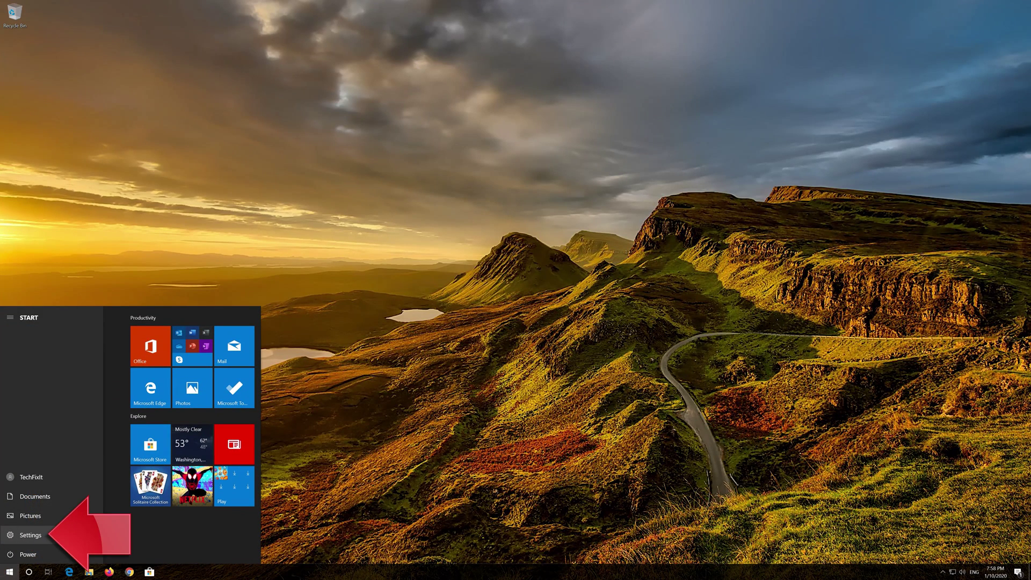
- Go from Settings to the Network & Internet status page and open Network reset
left_click(30, 535)
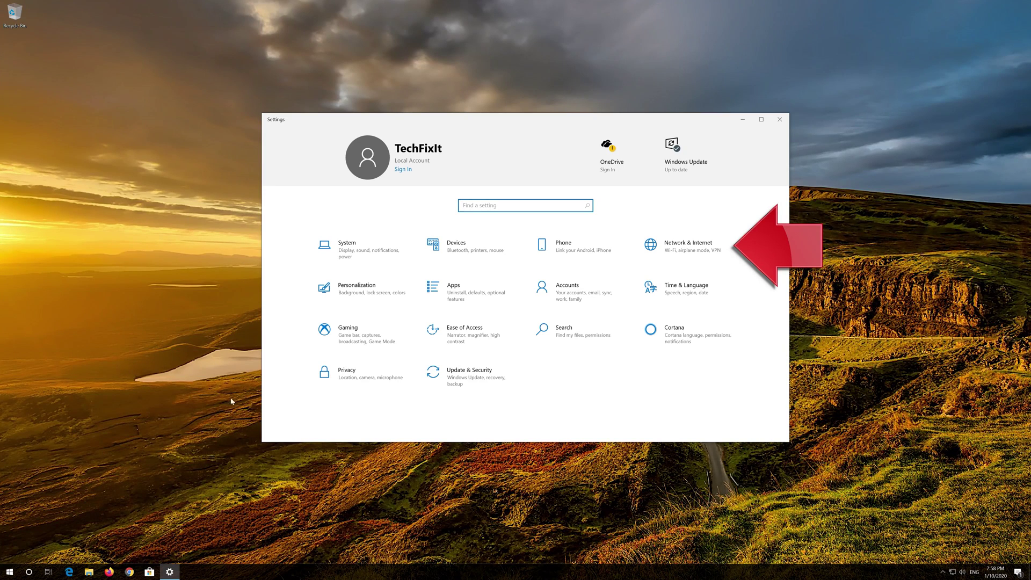
left_click(686, 250)
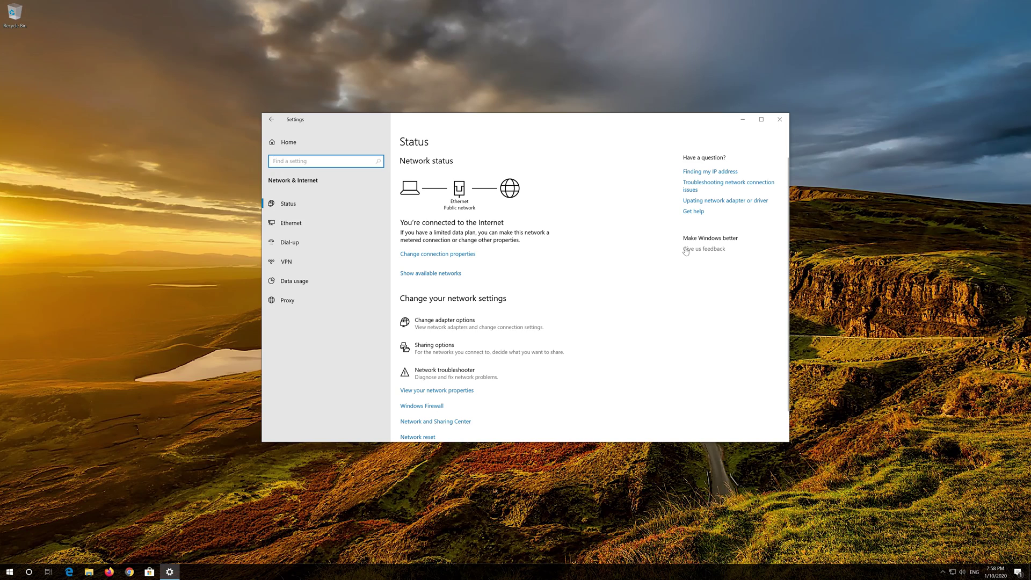
scroll(496, 290, "down", 1)
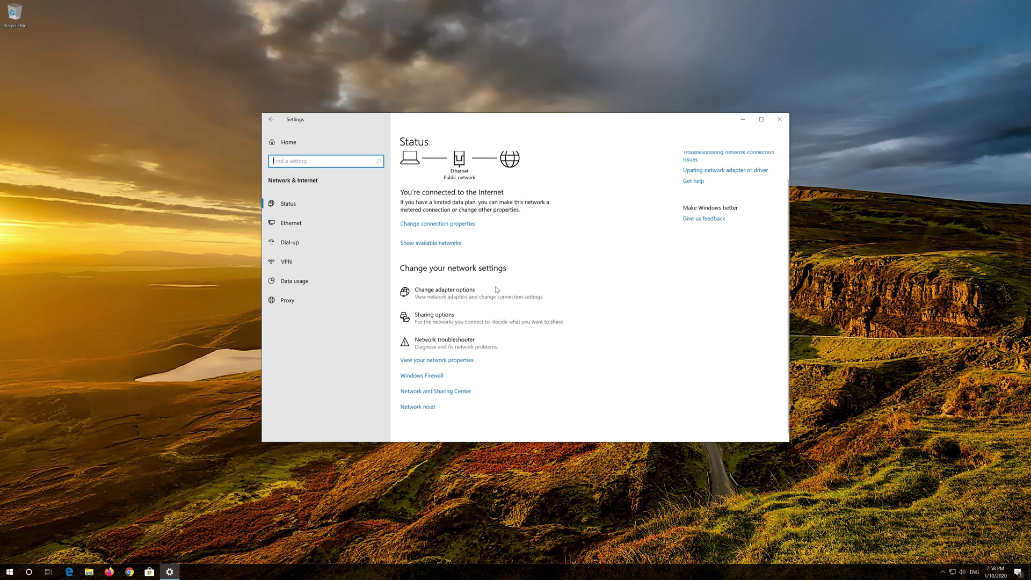
left_click(425, 406)
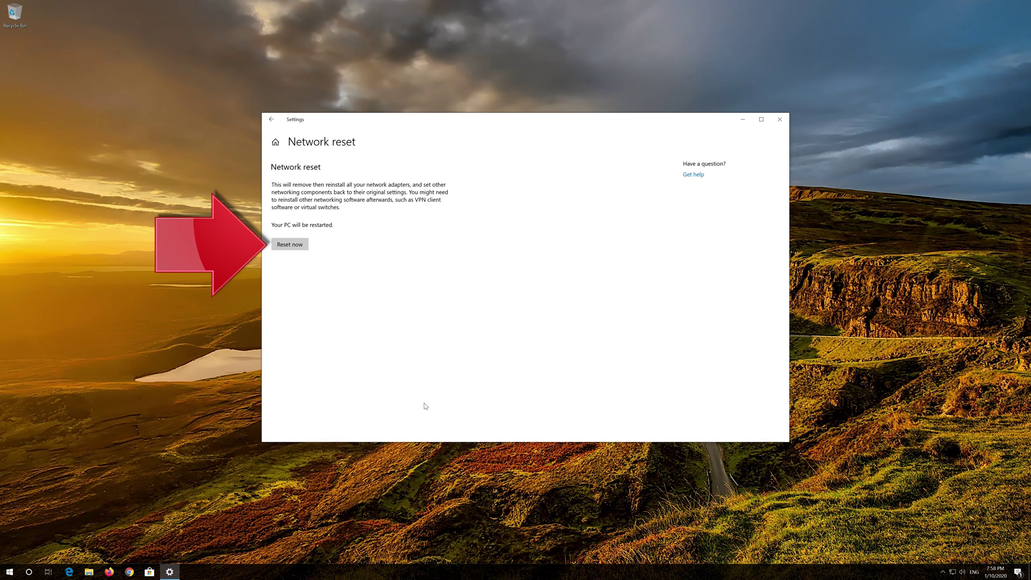
- Confirm the network reset, dismiss the sign-out notice, and close Settings
left_click(293, 249)
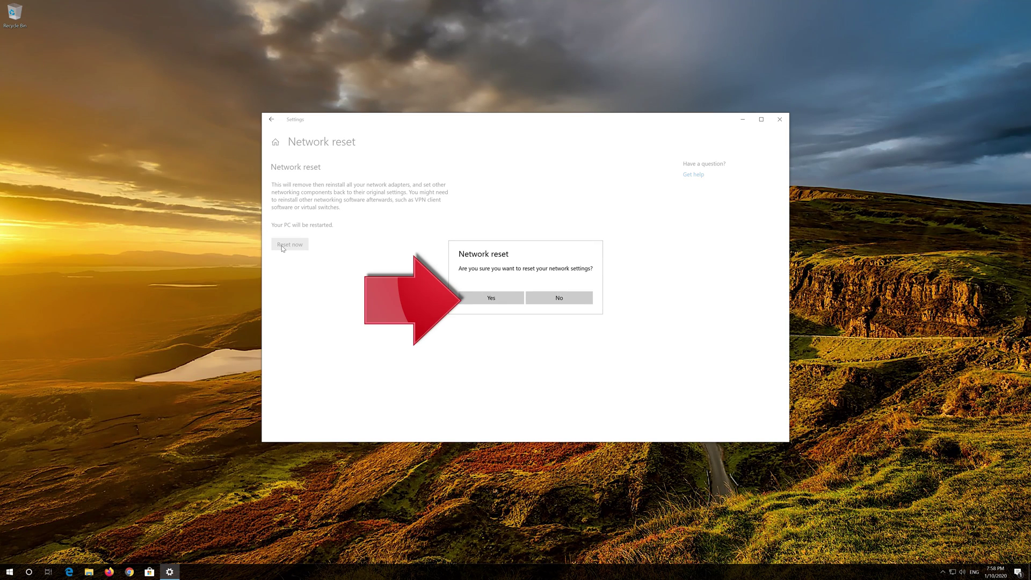
left_click(488, 298)
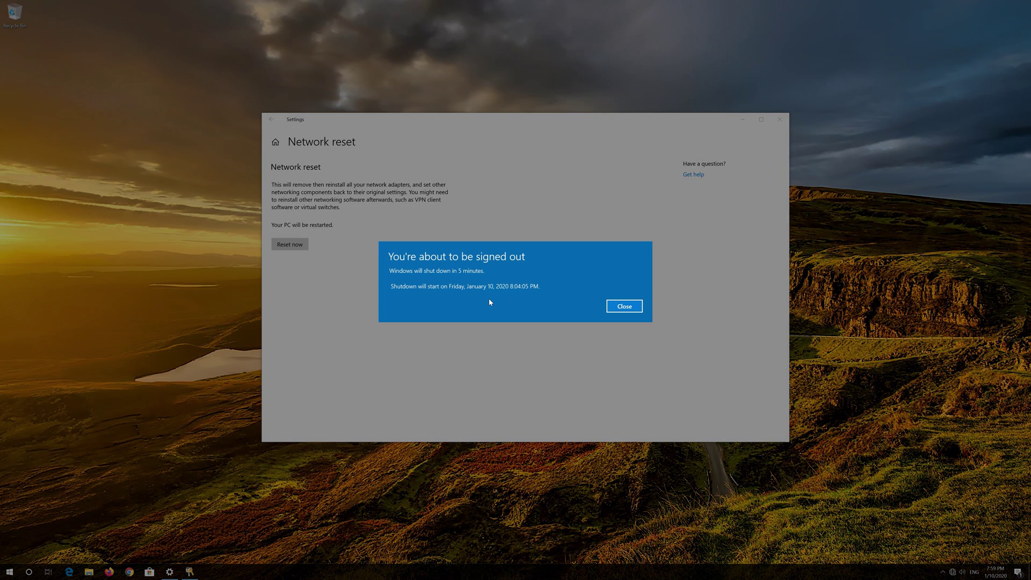
left_click(637, 306)
left_click(780, 119)
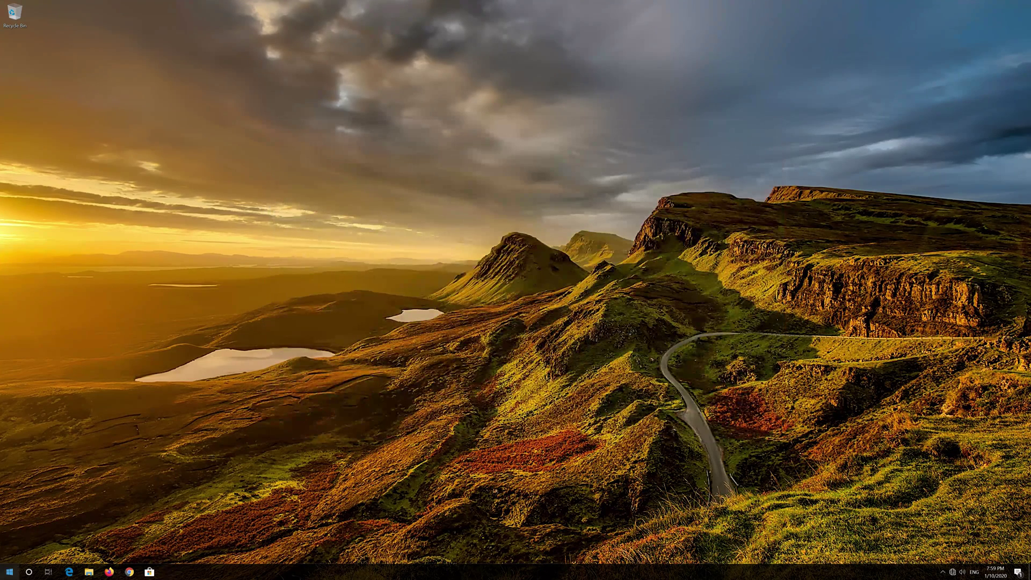
left_click(9, 571)
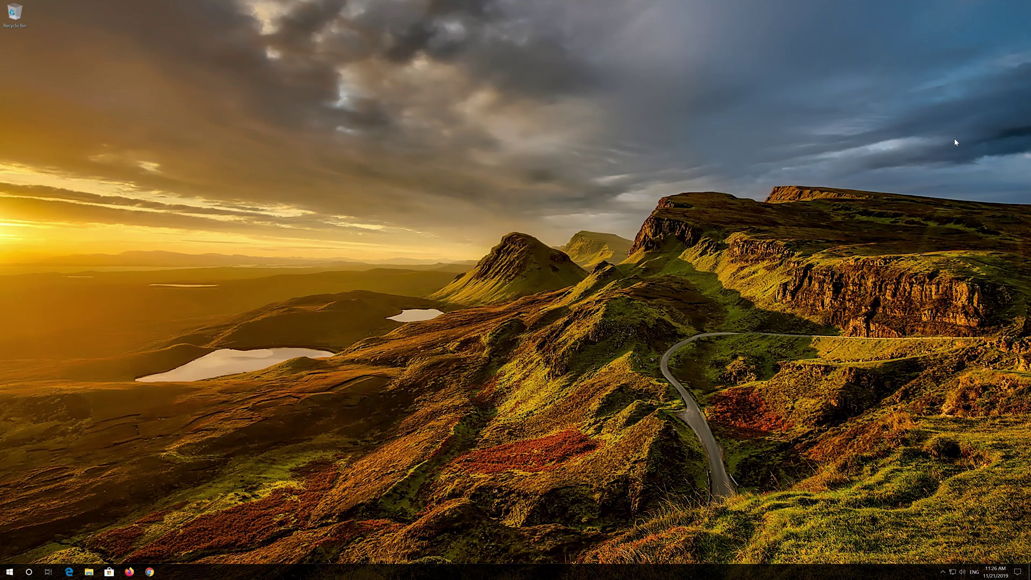
- Search 'cmd' and launch Command Prompt as administrator, accepting the UAC prompt
key("super")
type("cmd")
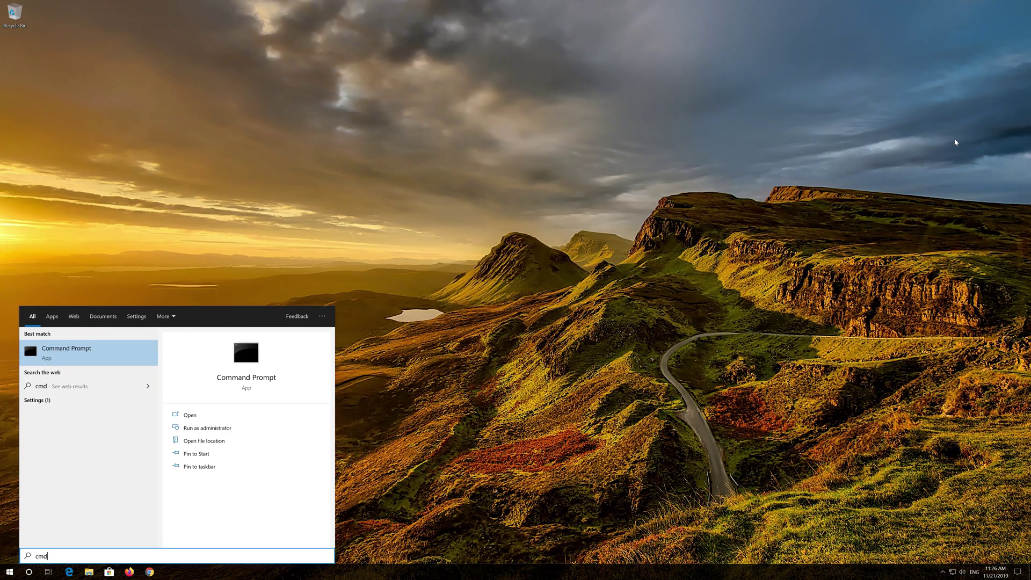
right_click(105, 358)
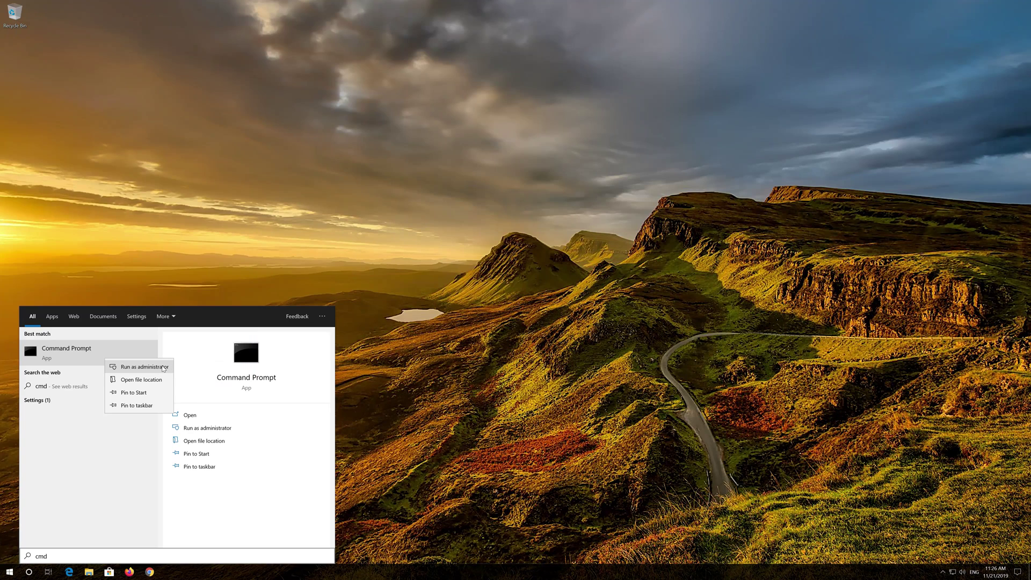
left_click(144, 367)
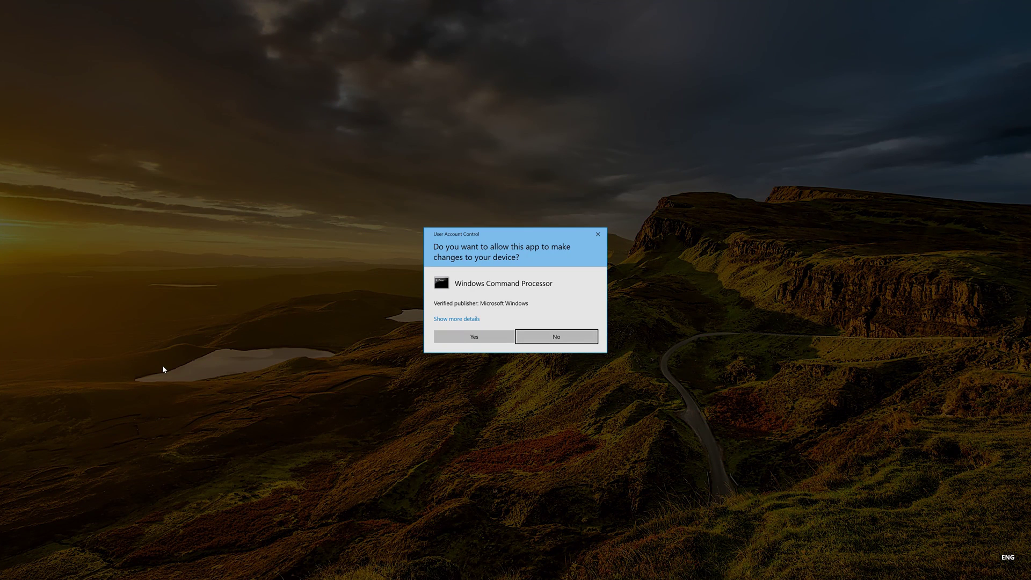
left_click(482, 340)
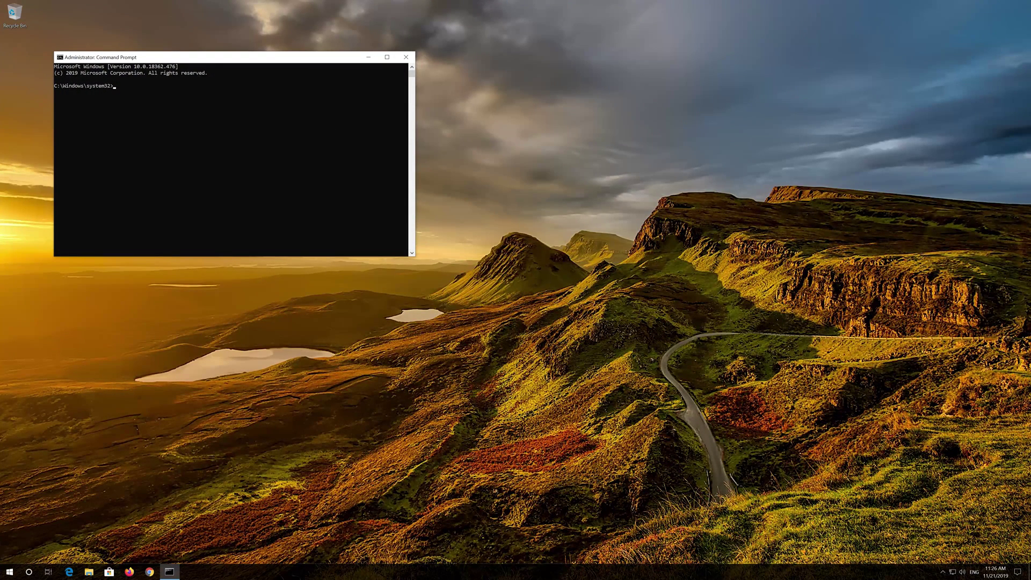
- Centre and enlarge the console, then enter netsh int ip reset C:\resetlog.txt
left_click_drag(311, 59, 550, 168)
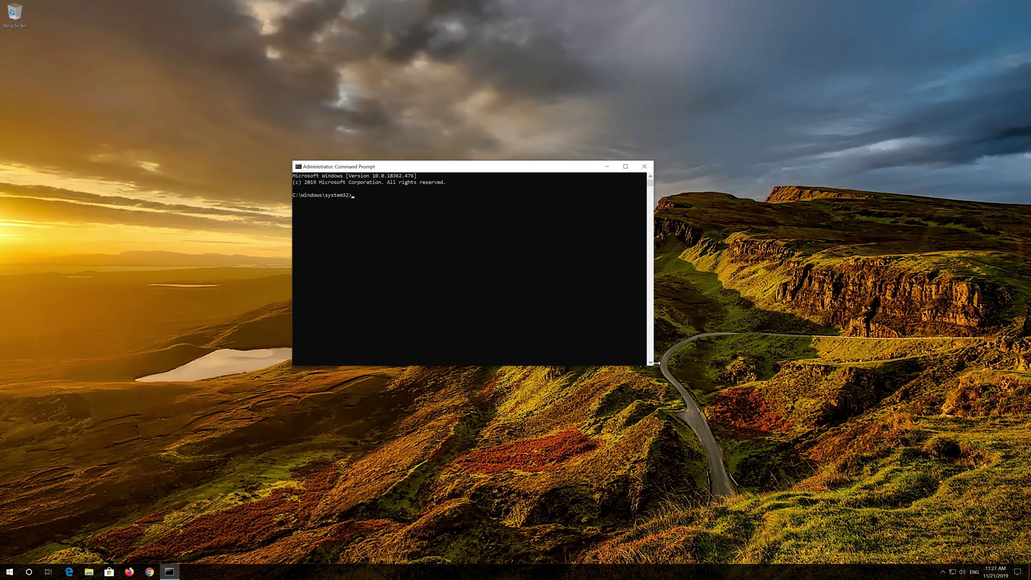
left_click_drag(654, 366, 714, 387)
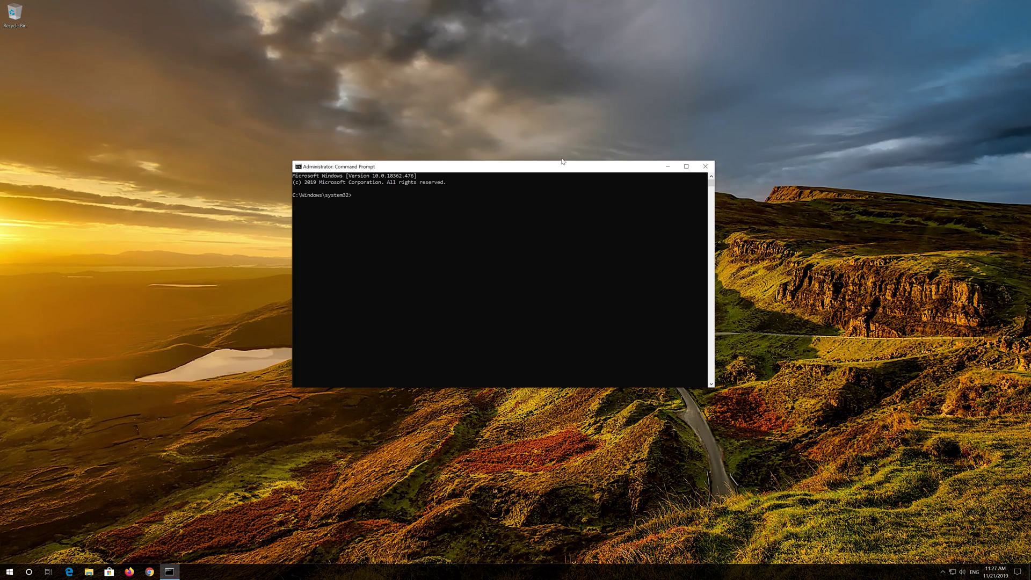
left_click_drag(562, 161, 576, 156)
type("netsh int ip")
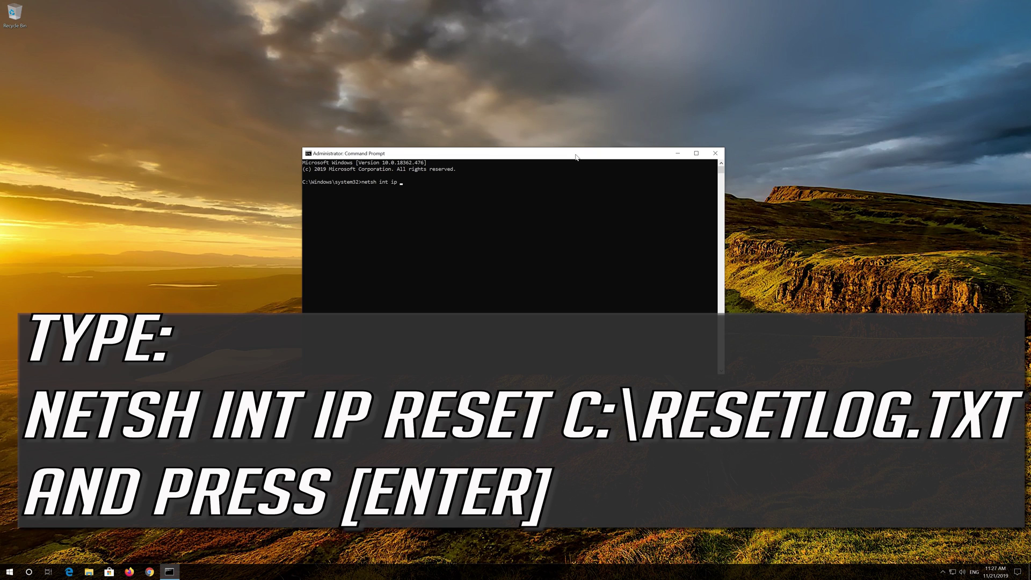
type("rese")
type("t C:\\resetlog.txt")
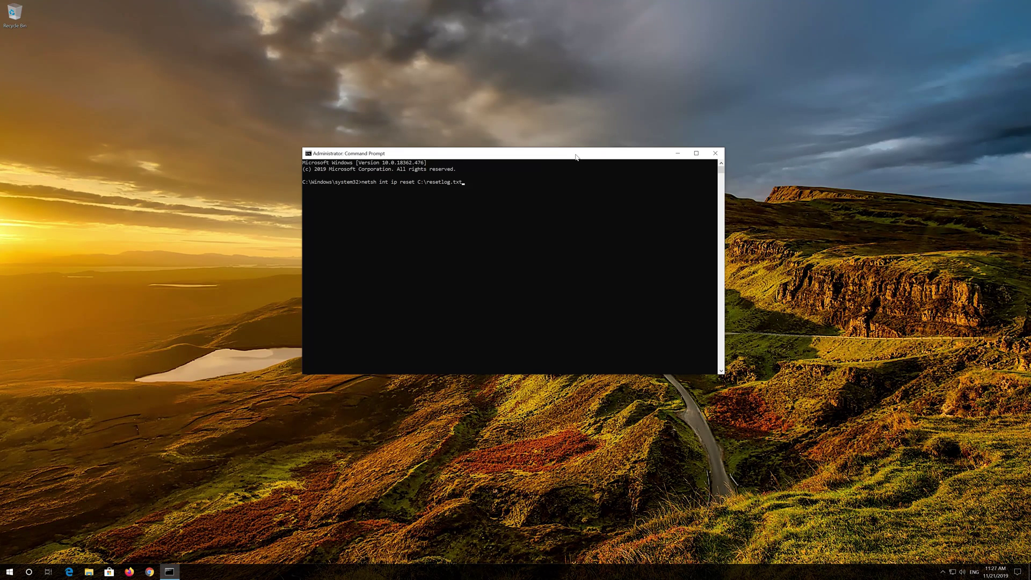
- Run netsh int ip reset, netsh winsock reset, and ipconfig /flushdns
key("Return")
type("netsh winsock reset")
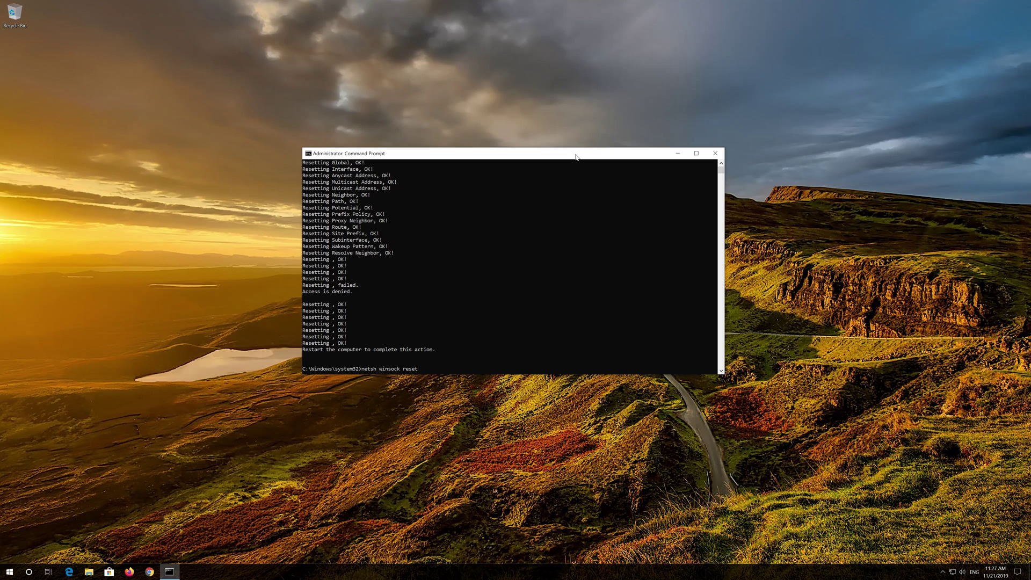
key("Return")
type("ipconfig /flushdns")
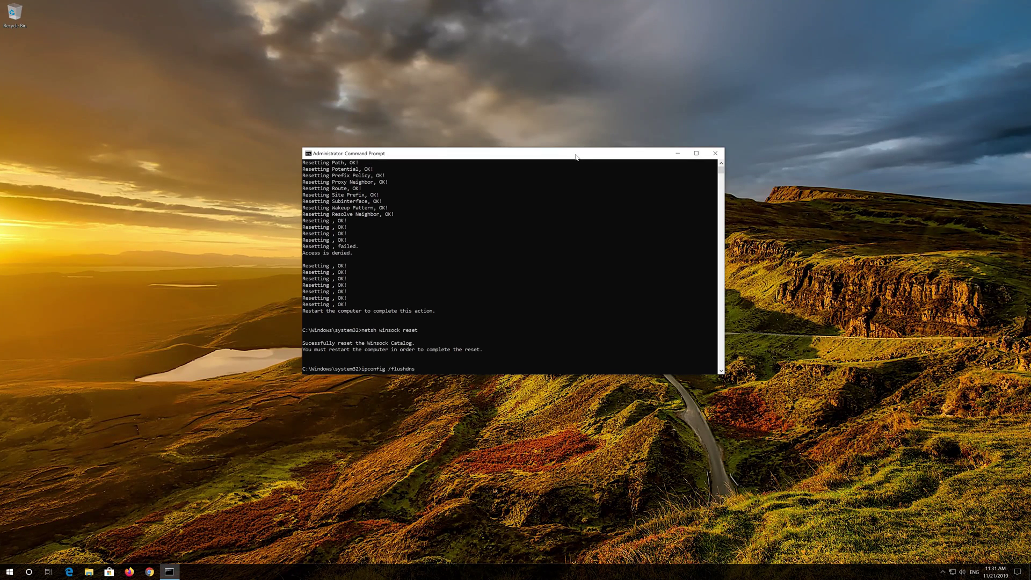
key("Return")
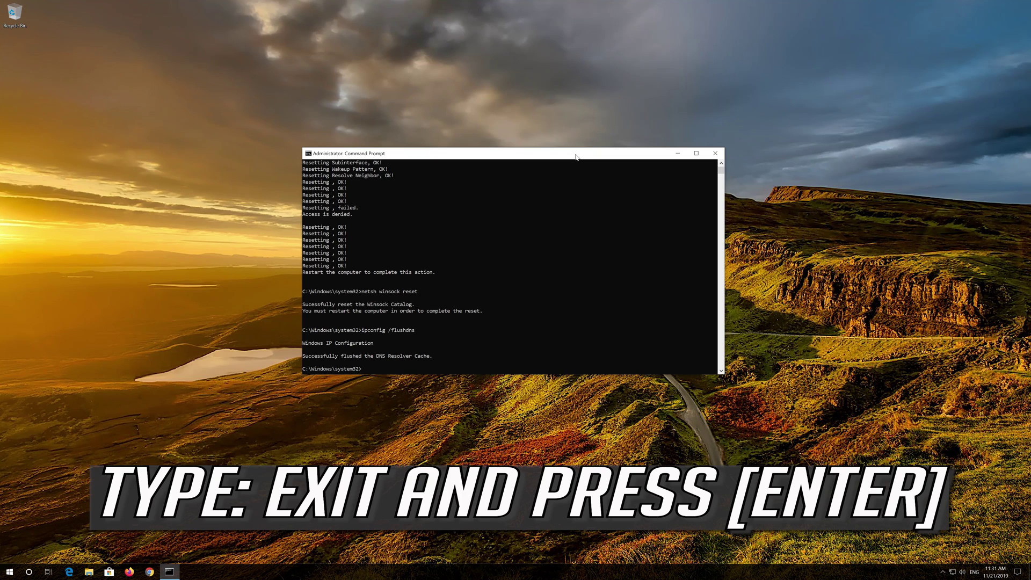
type("exit")
- Close Command Prompt and restart Windows from the Start power menu
key("Return")
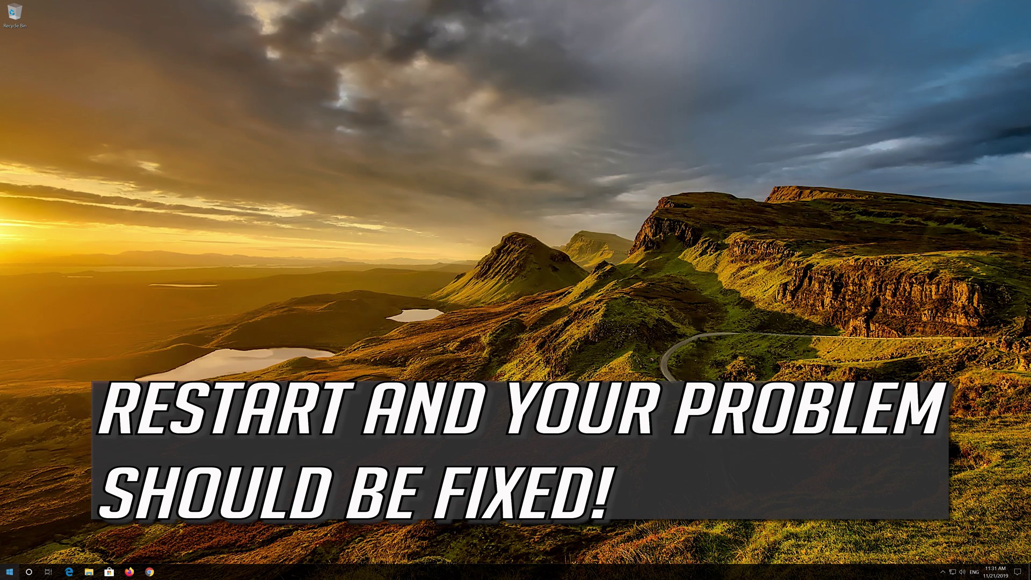
left_click(9, 571)
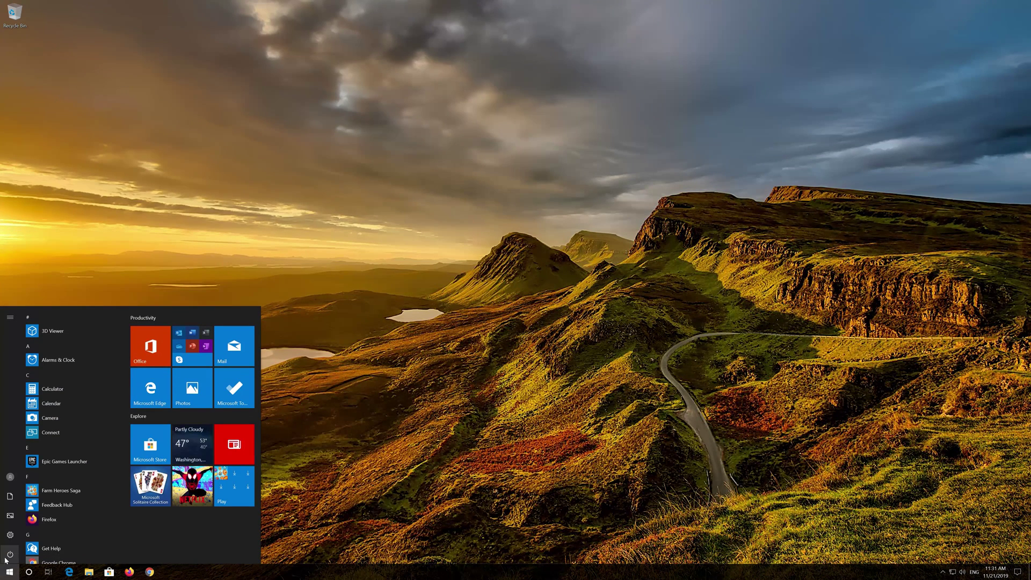
left_click(6, 556)
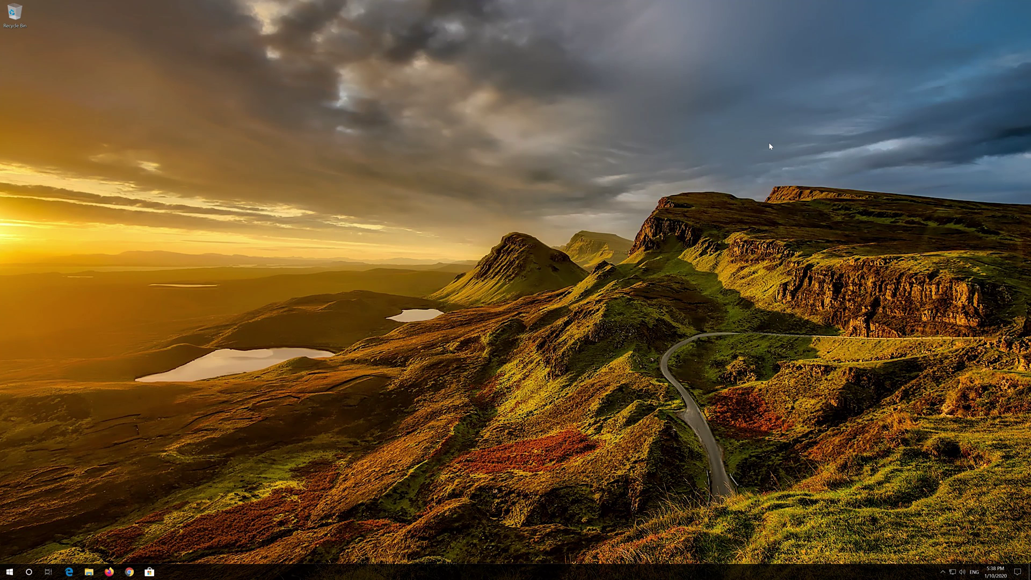
- Search 'control panel' from Start and launch the Control Panel app
key("super")
type("control")
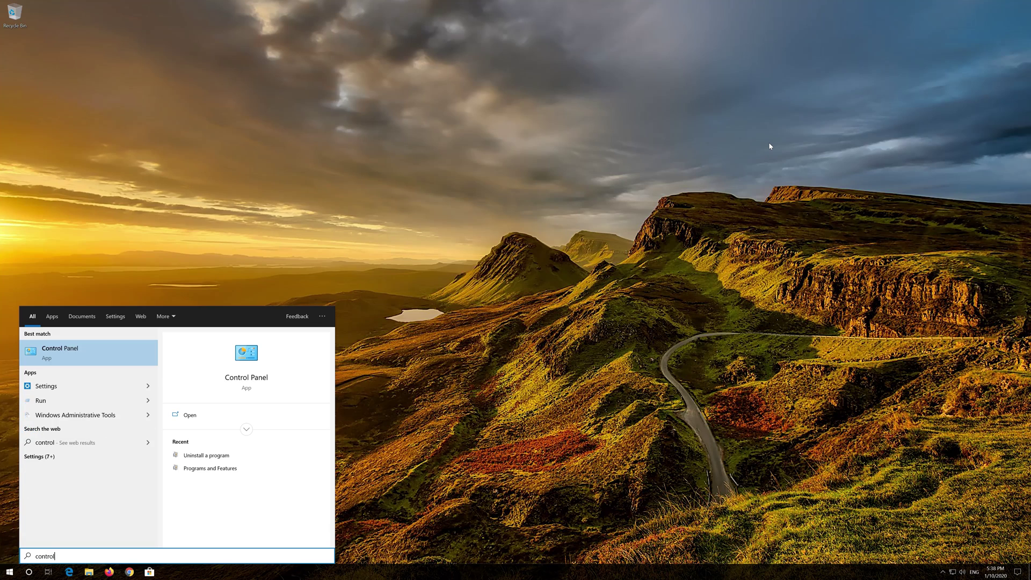
type(" panel")
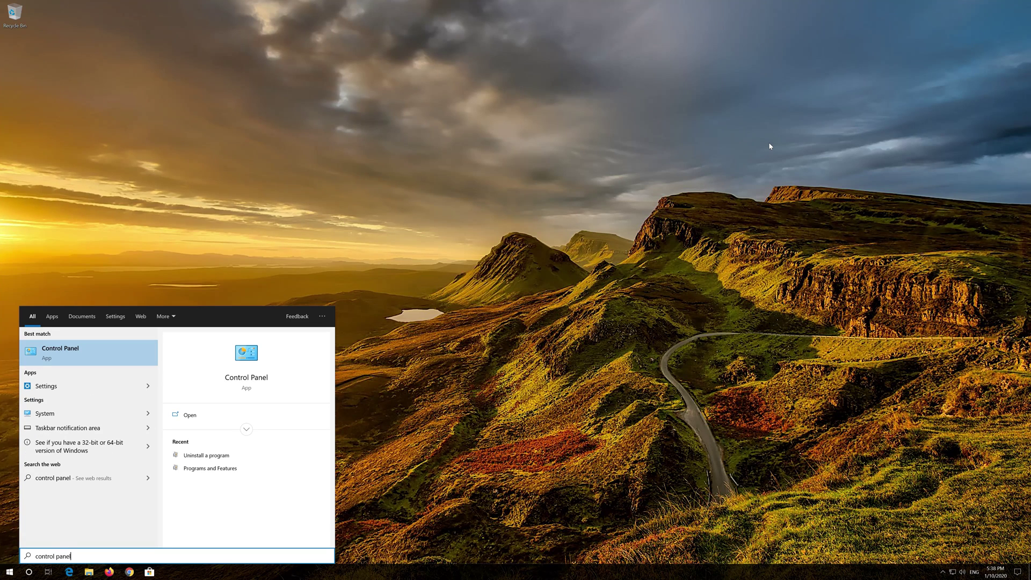
left_click(95, 352)
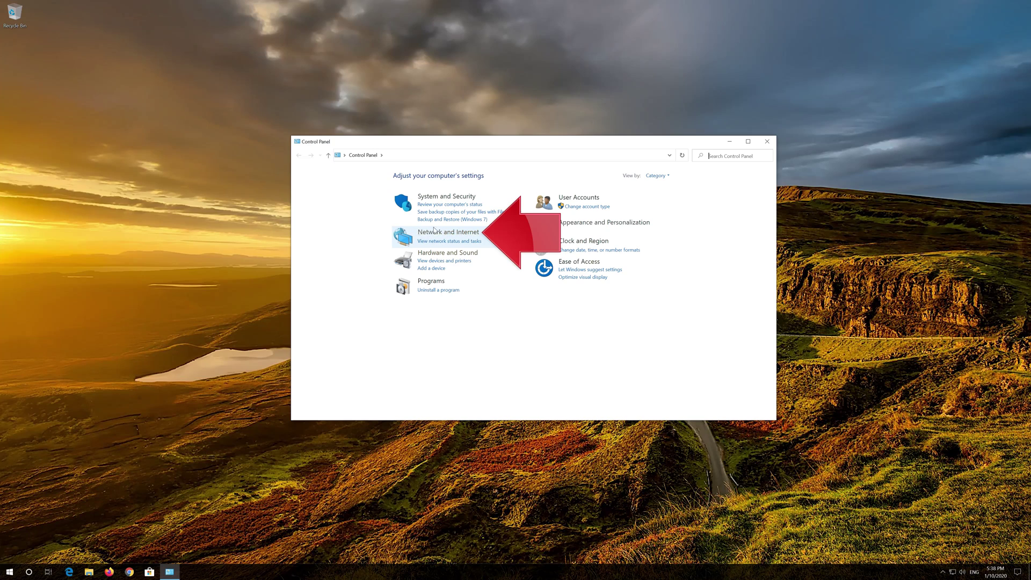
- Reach adapter settings through Network and Sharing Center and select the Ethernet adapter
left_click(454, 232)
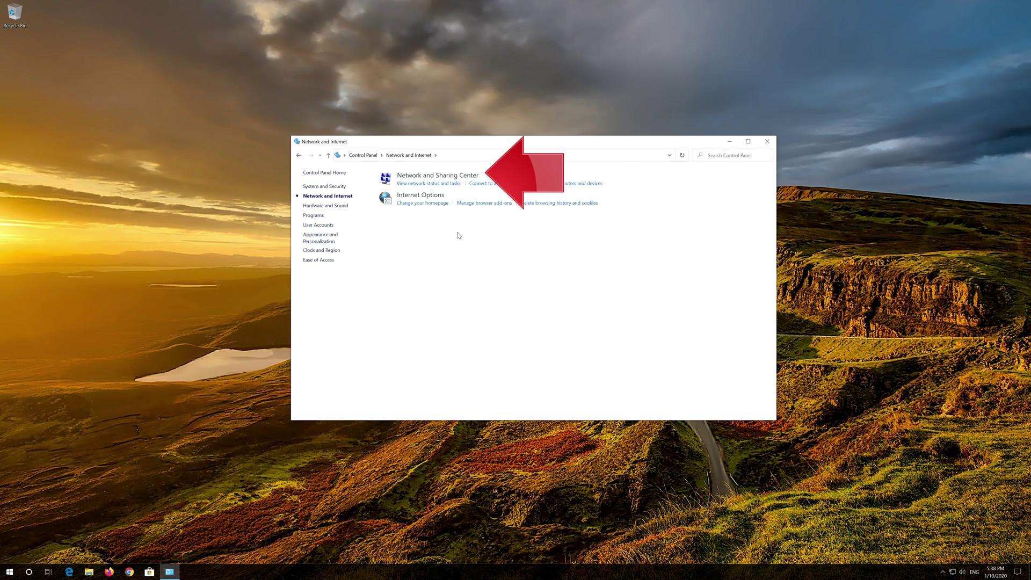
left_click(449, 179)
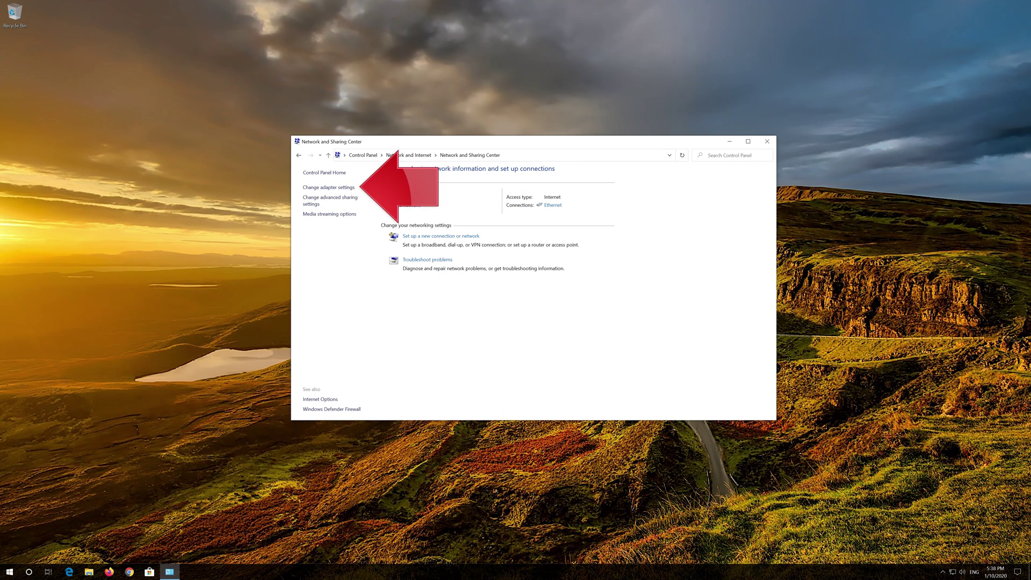
left_click(328, 188)
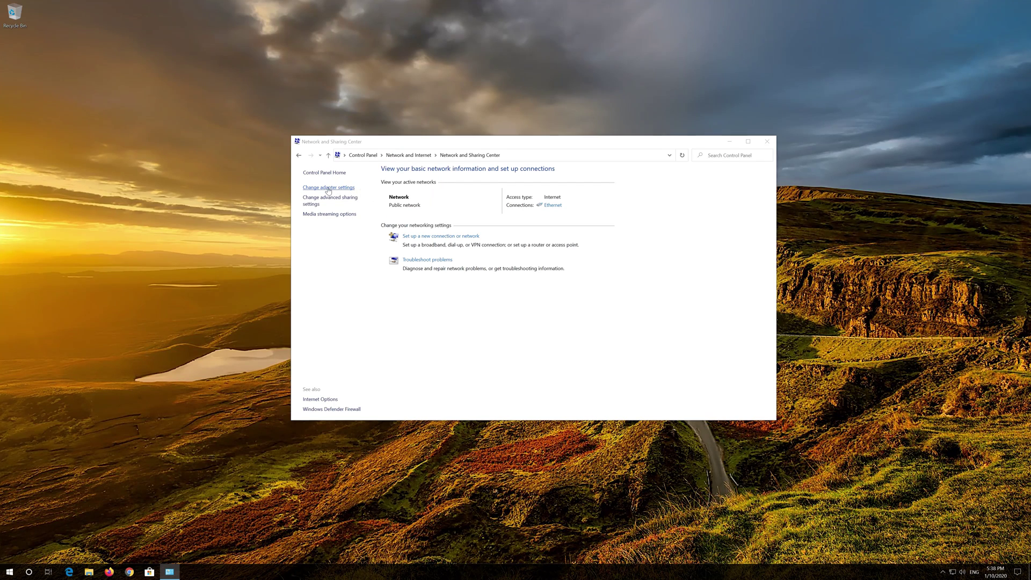
left_click(333, 196)
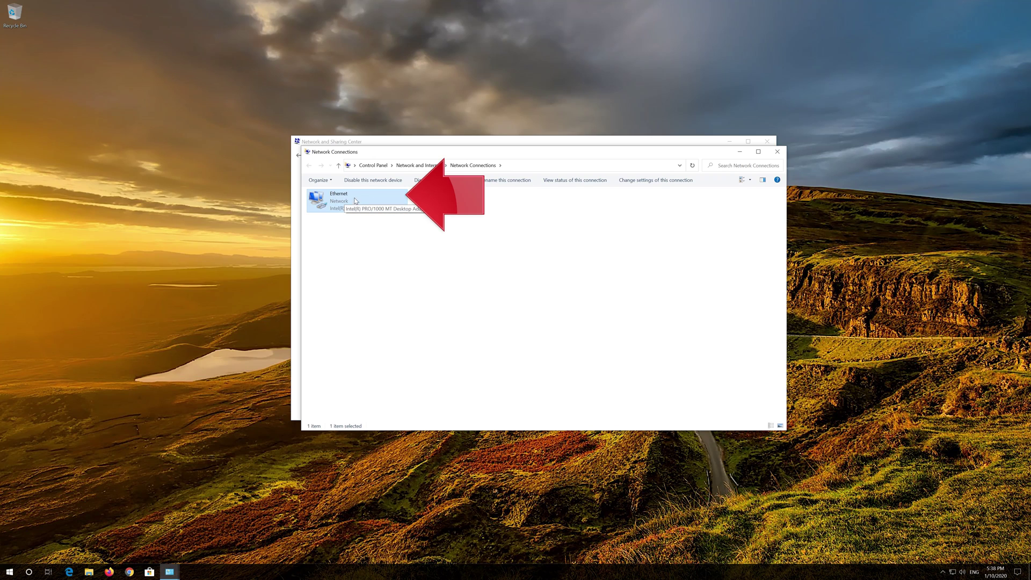
- Open Ethernet properties and the Internet Protocol Version 4 (TCP/IPv4) settings
right_click(355, 199)
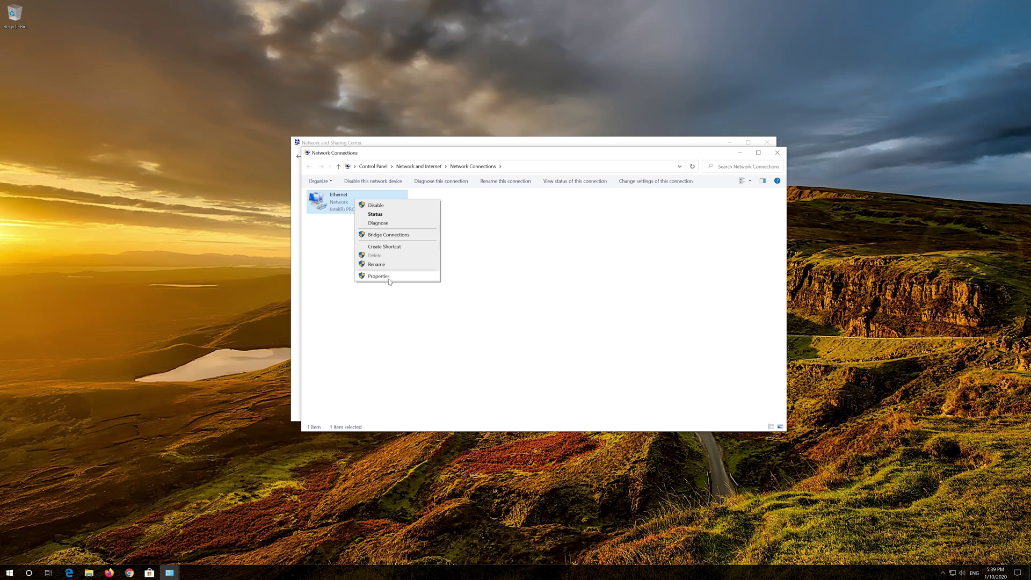
left_click(388, 276)
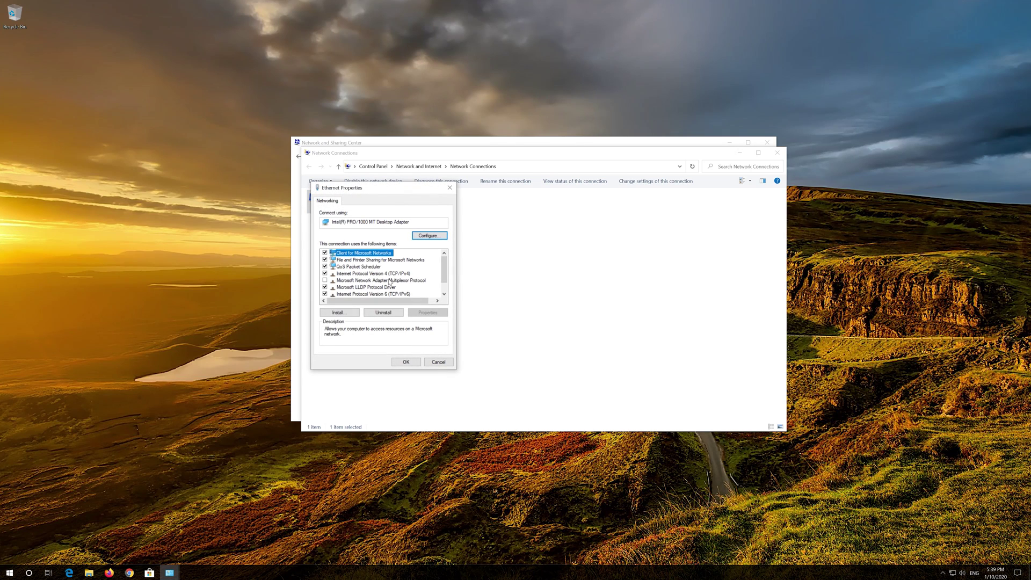
left_click_drag(382, 193, 542, 198)
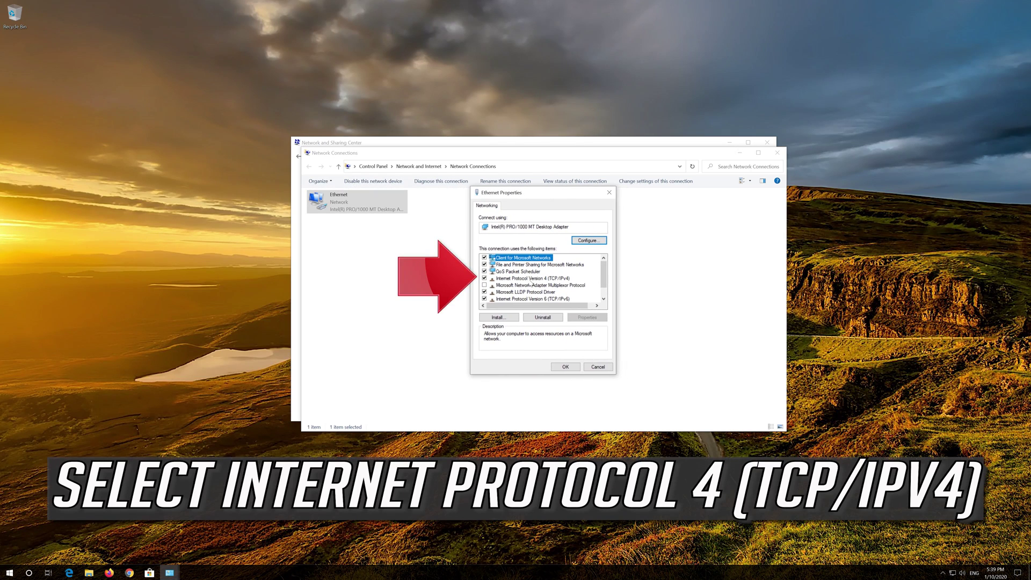
left_click(553, 279)
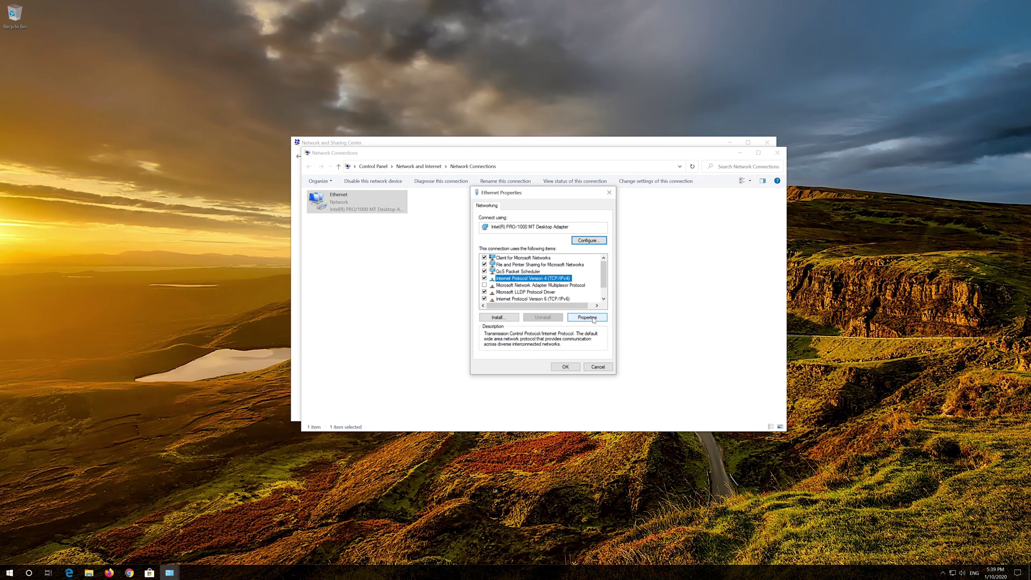
left_click(593, 319)
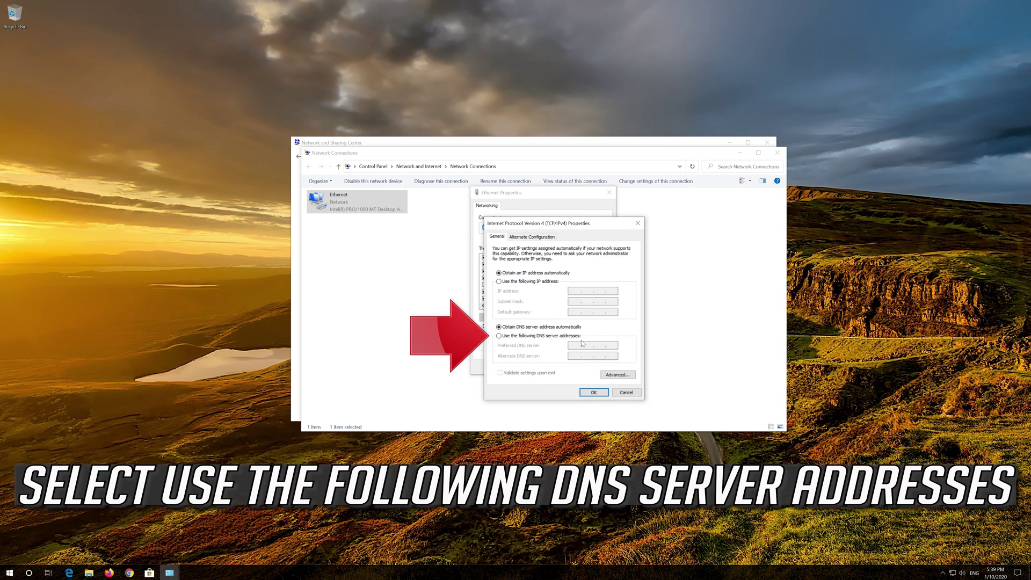
- Enter preferred DNS 1.1.1.1 and alternate DNS 1.0.0.1 manually, then confirm with OK
left_click(498, 336)
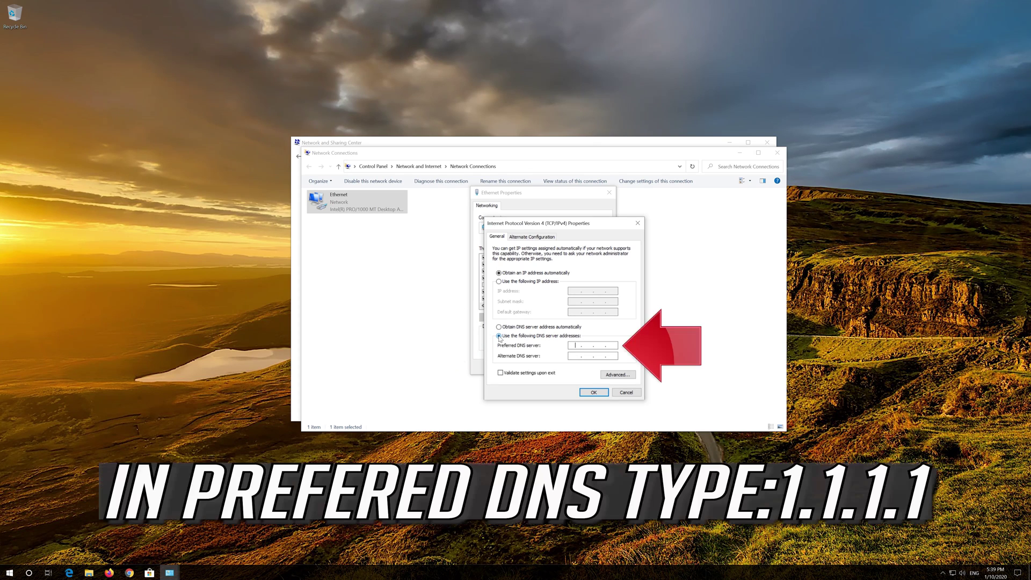
left_click(575, 347)
type("1.")
type("1")
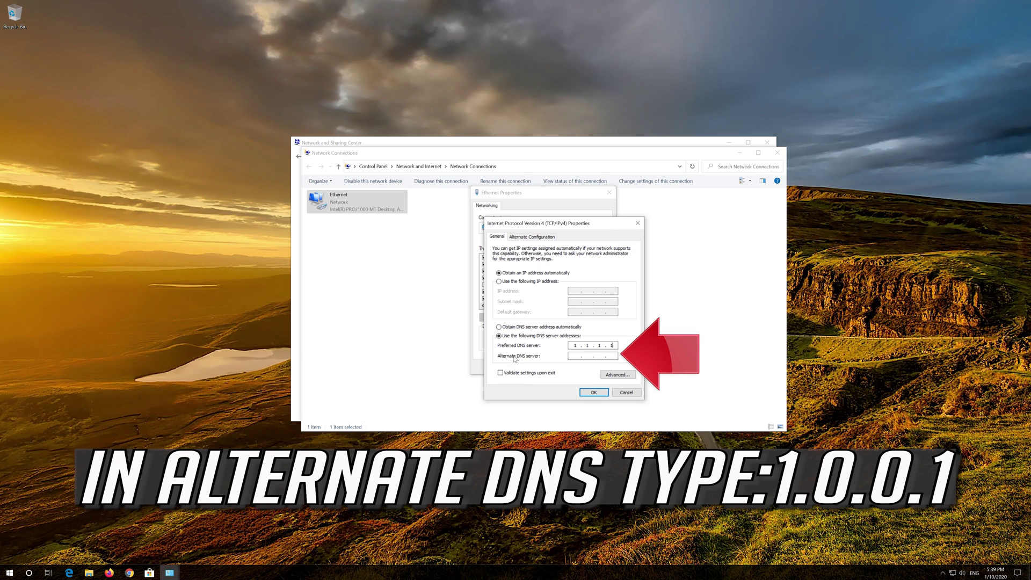
left_click(573, 354)
type("1")
type(".")
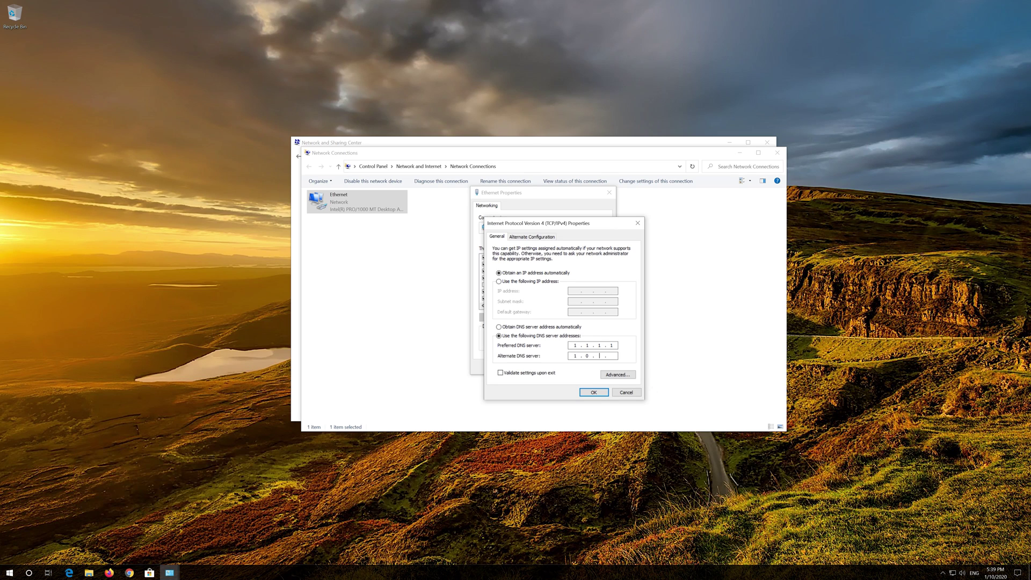
type("0.0.1")
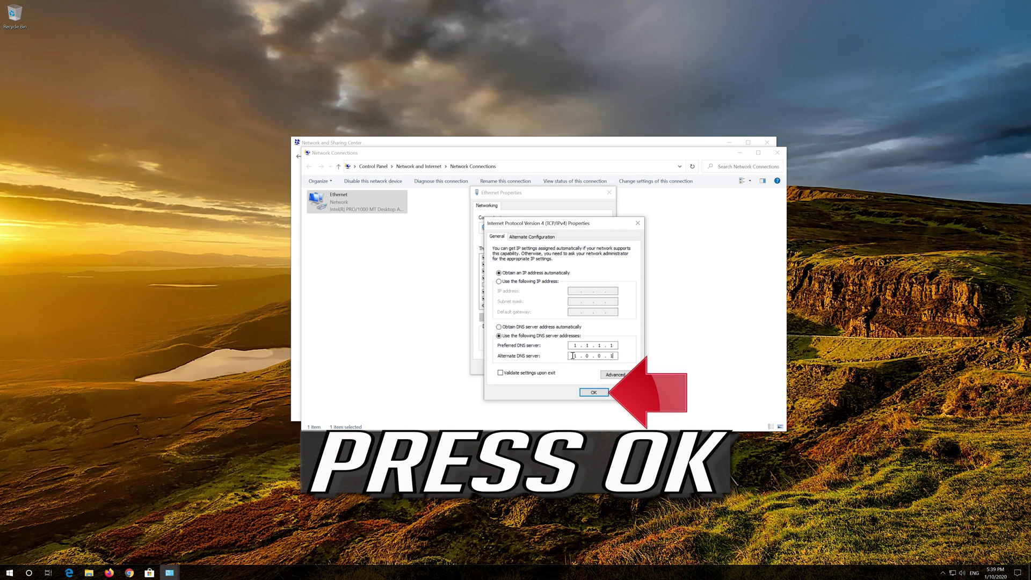
left_click(594, 393)
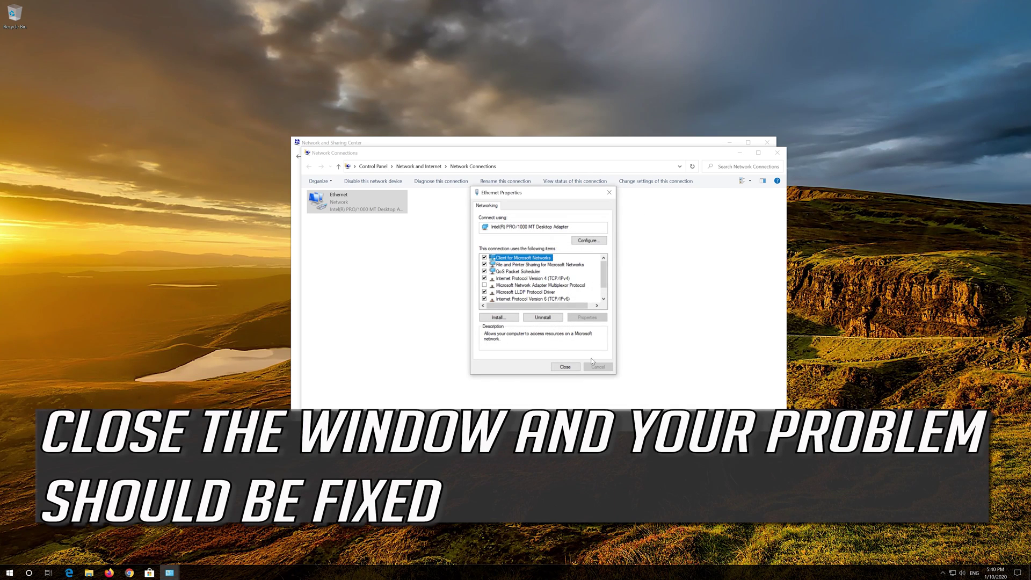